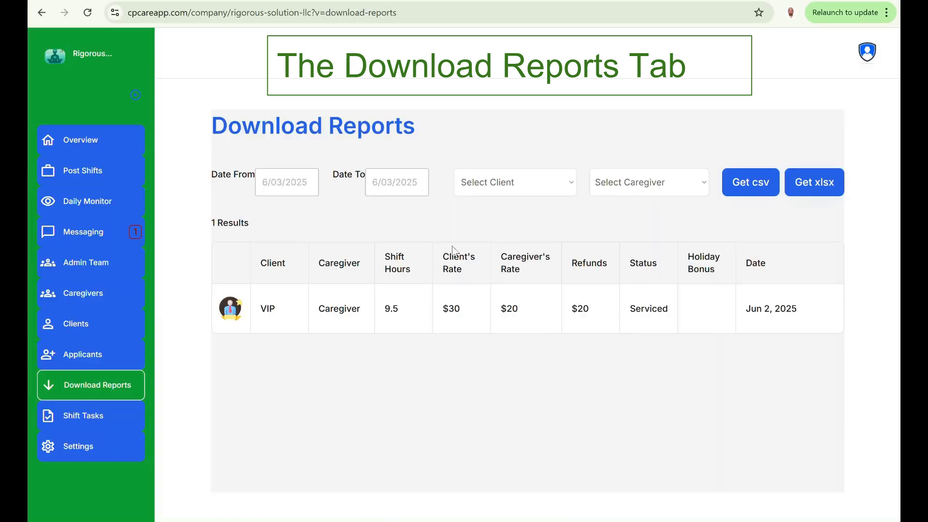
click(81, 177)
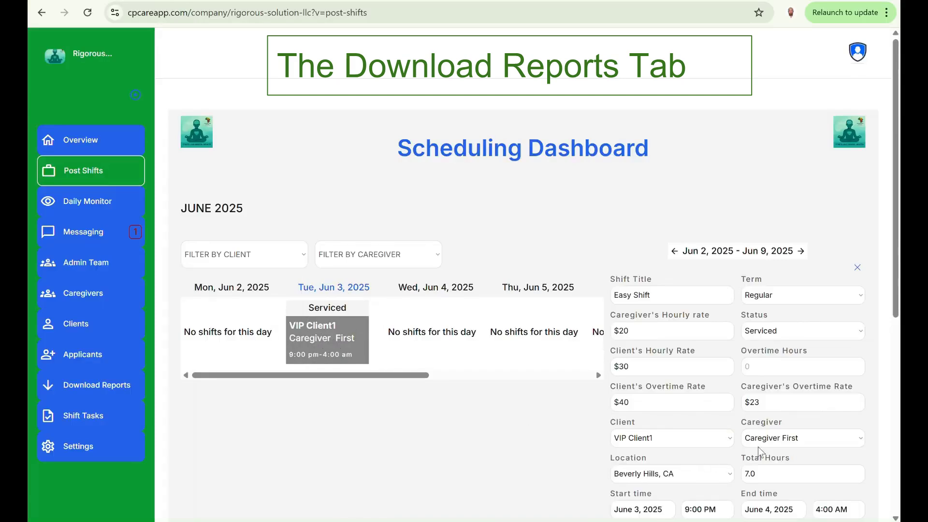
click(773, 336)
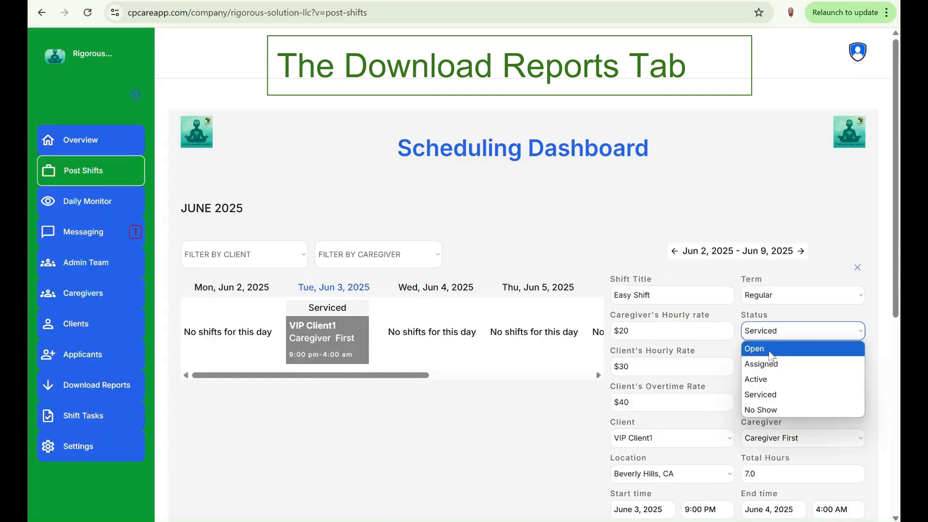
click(764, 380)
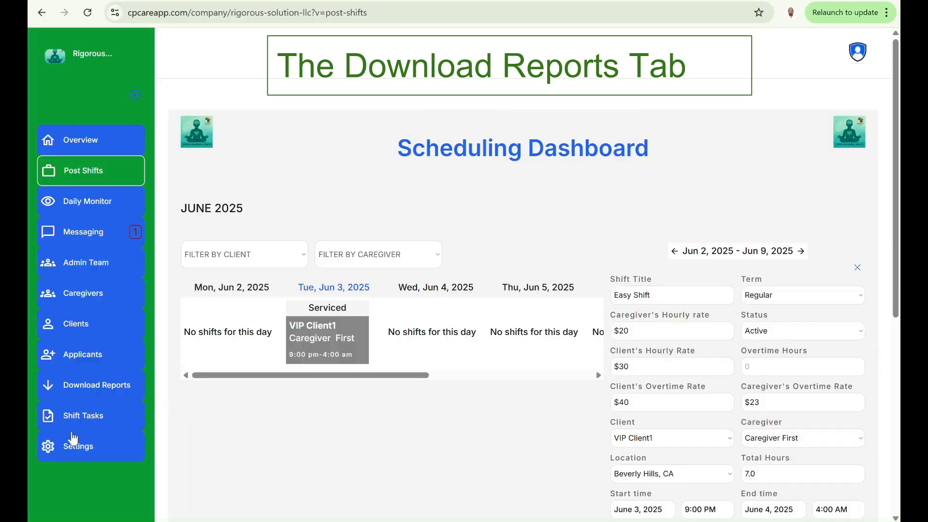
click(86, 392)
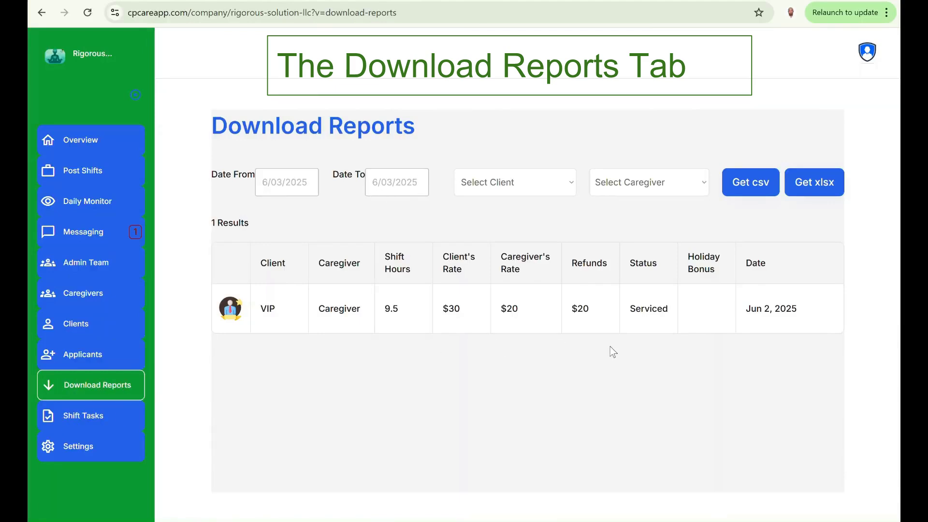
click(90, 19)
- Save the Tuesday, June 3 VIP Client1 shift with status Assigned and check the Download Reports page
click(84, 175)
scroll(686, 435, down, 4)
scroll(681, 406, up, 3)
click(314, 279)
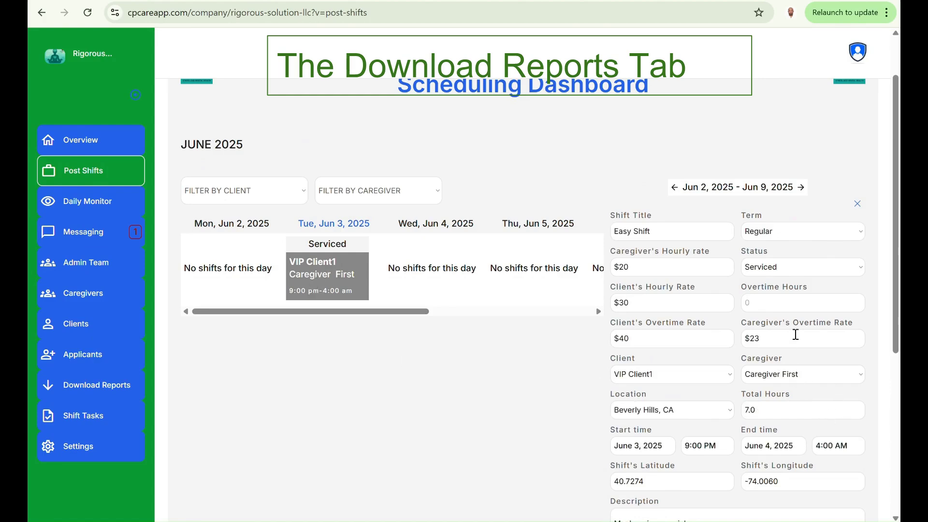
click(789, 267)
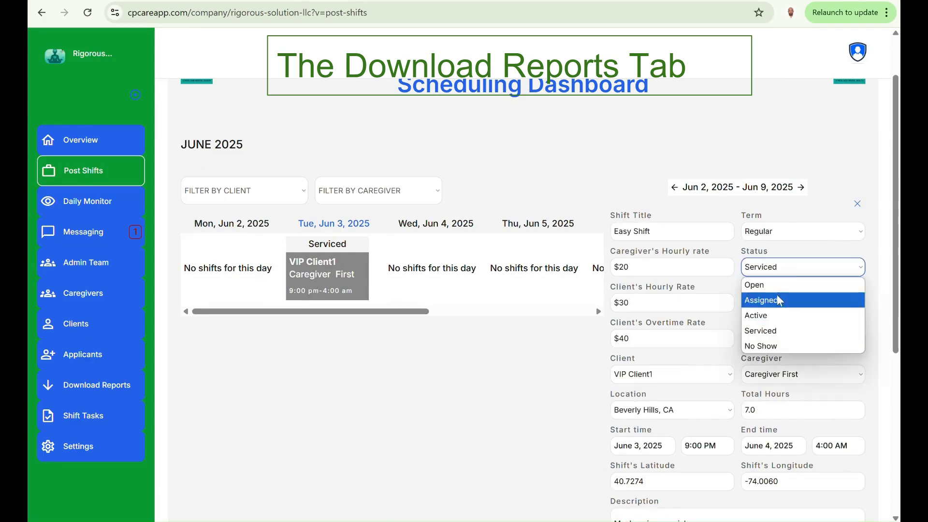
click(771, 301)
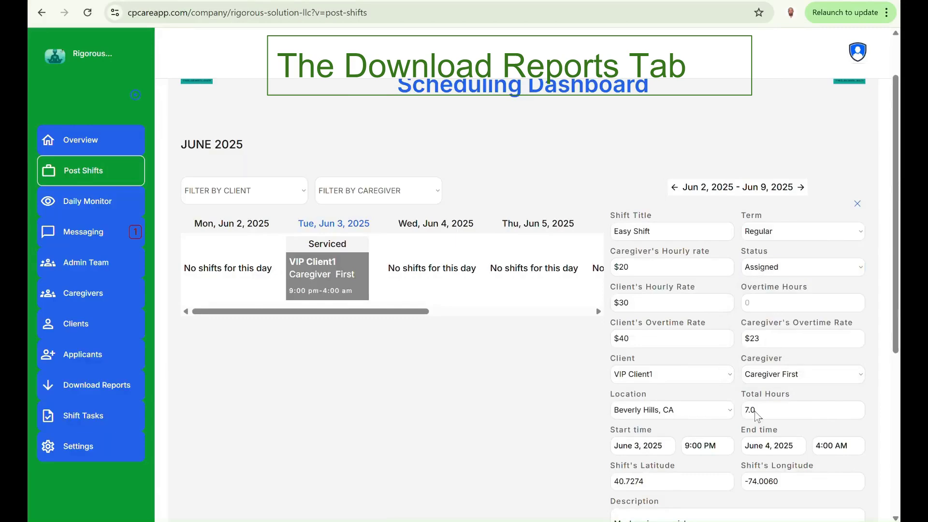
scroll(759, 416, down, 5)
click(674, 499)
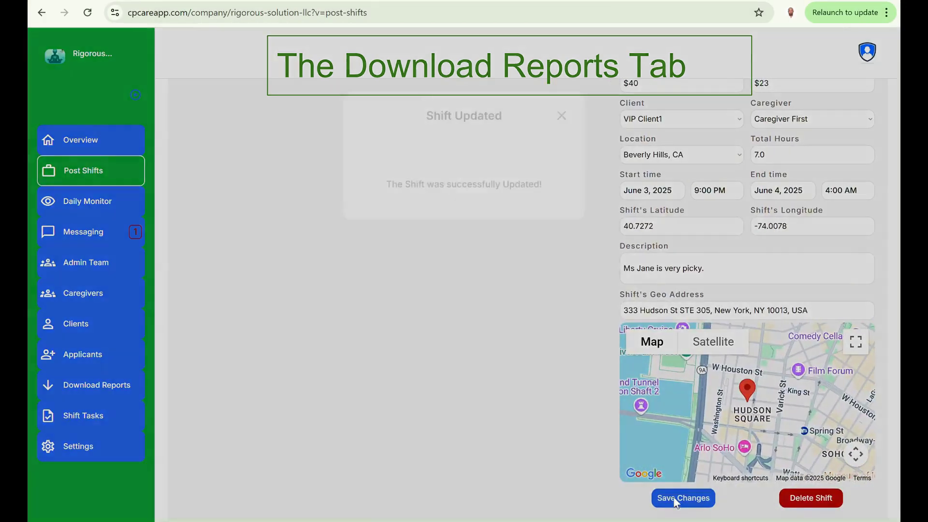
click(562, 116)
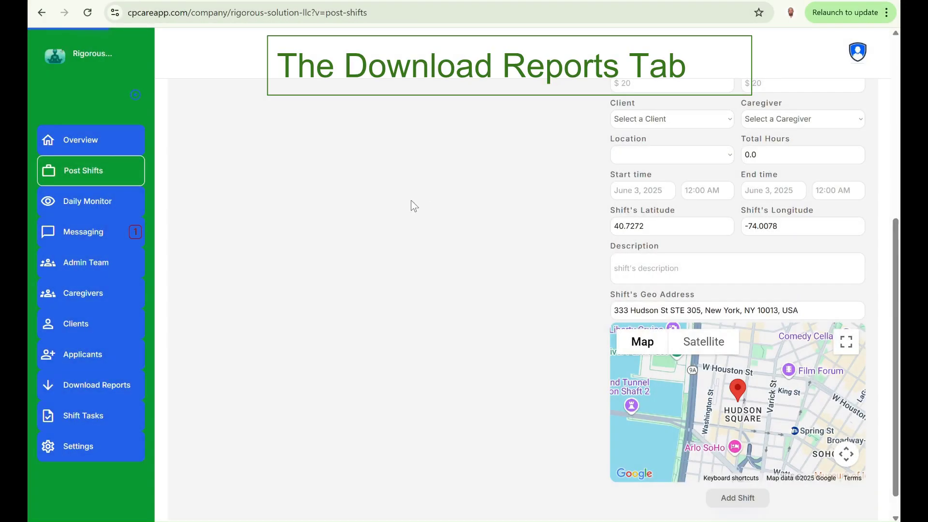
click(86, 391)
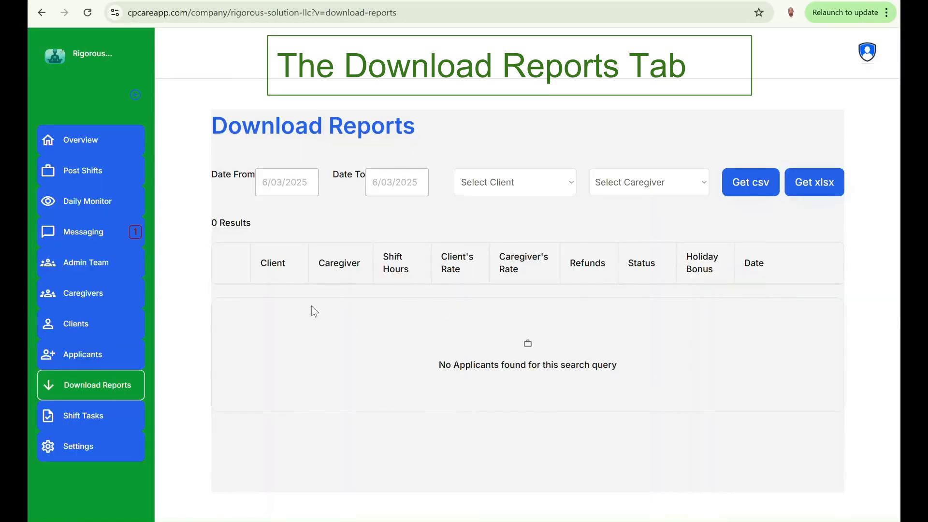
- Save the Tuesday, June 3 VIP Client1 shift with status Serviced and open the Download Reports page
click(82, 171)
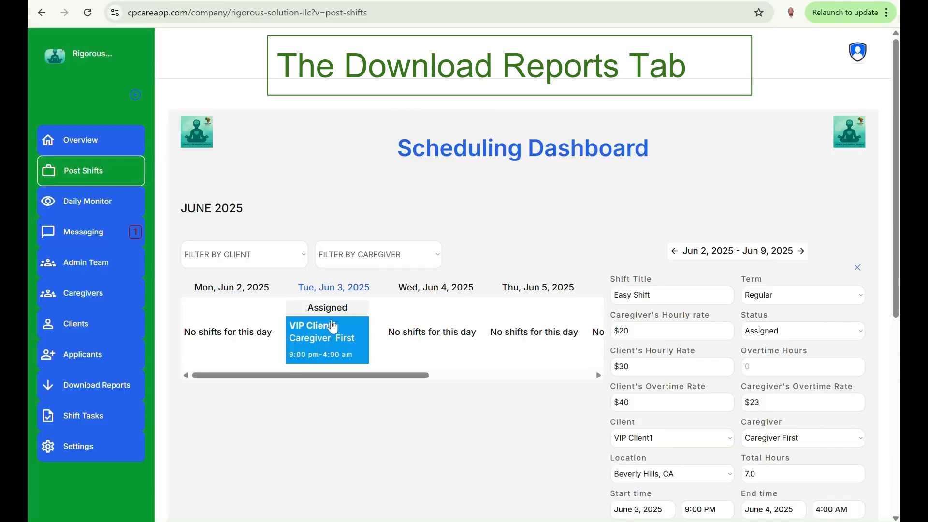
click(786, 337)
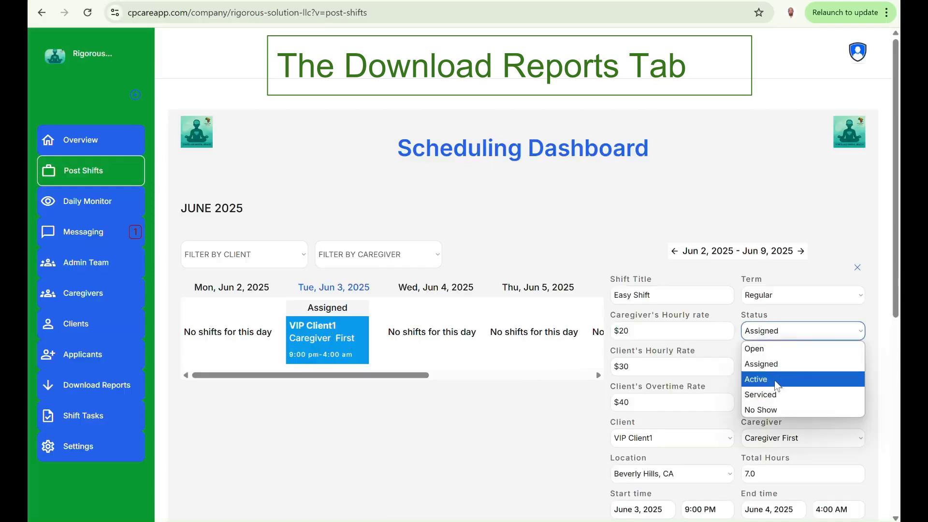
click(772, 394)
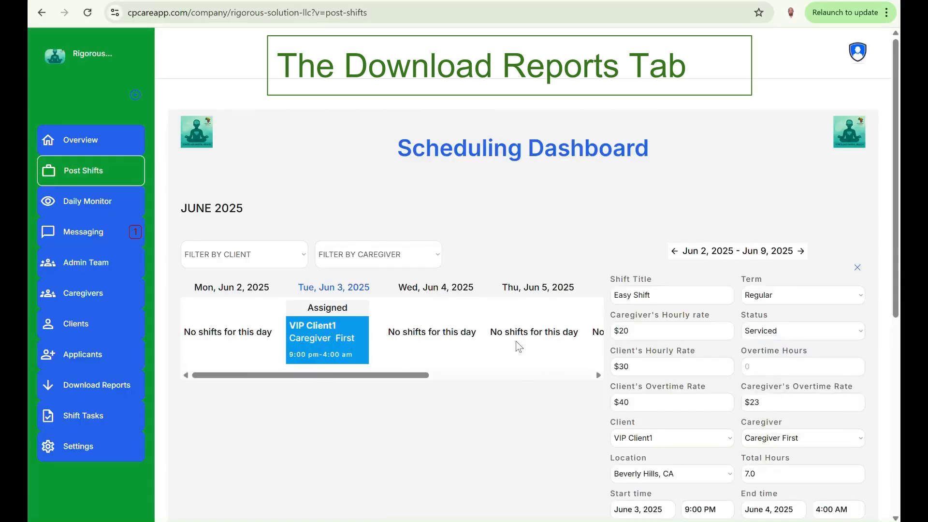
scroll(717, 344, down, 5)
scroll(716, 343, down, 2)
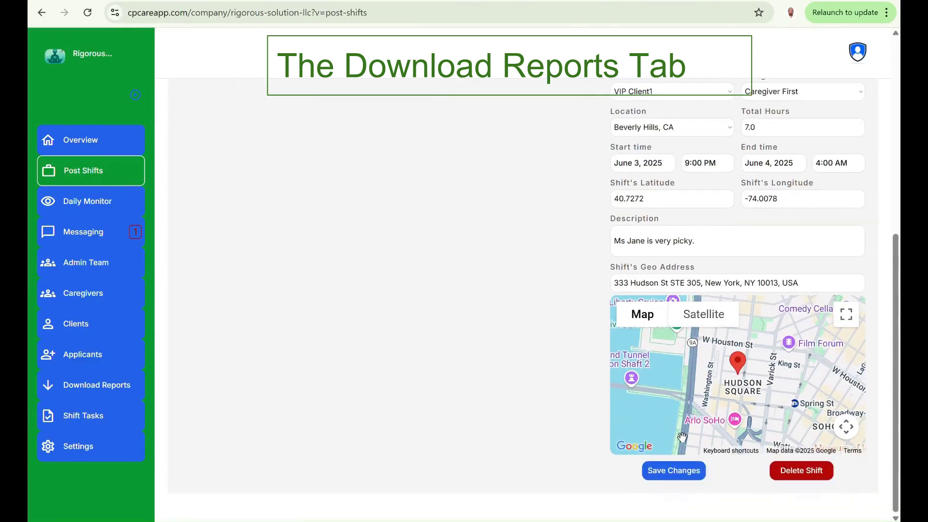
click(672, 471)
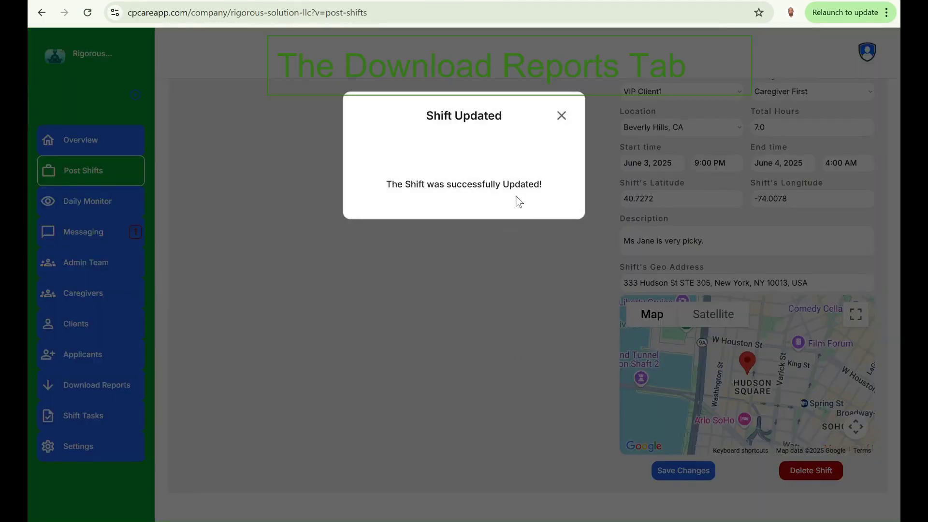
click(560, 117)
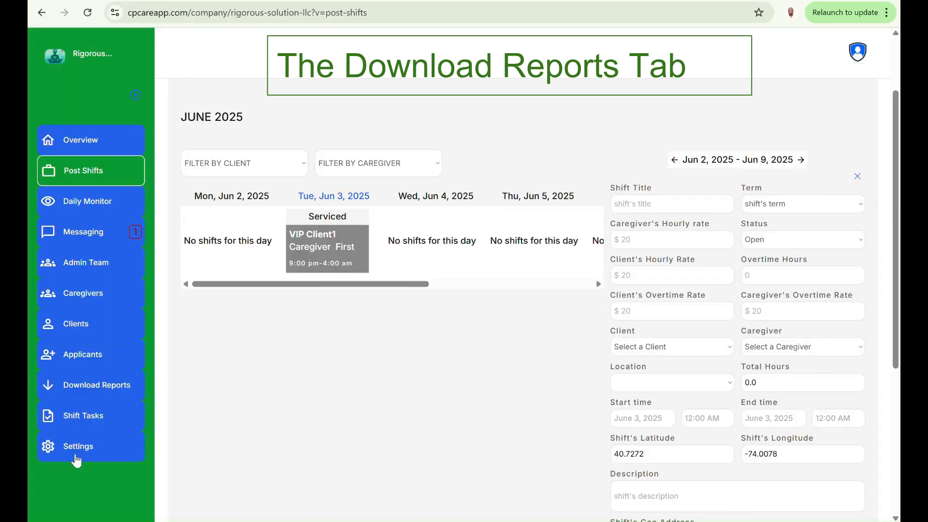
click(94, 387)
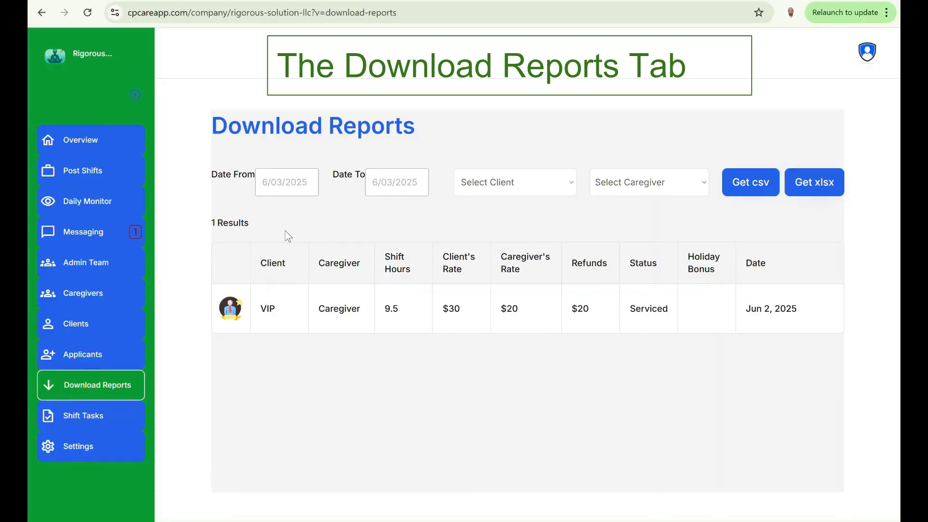
- Limit the report's date range to 6/02/2025 through 6/09/2025
click(280, 184)
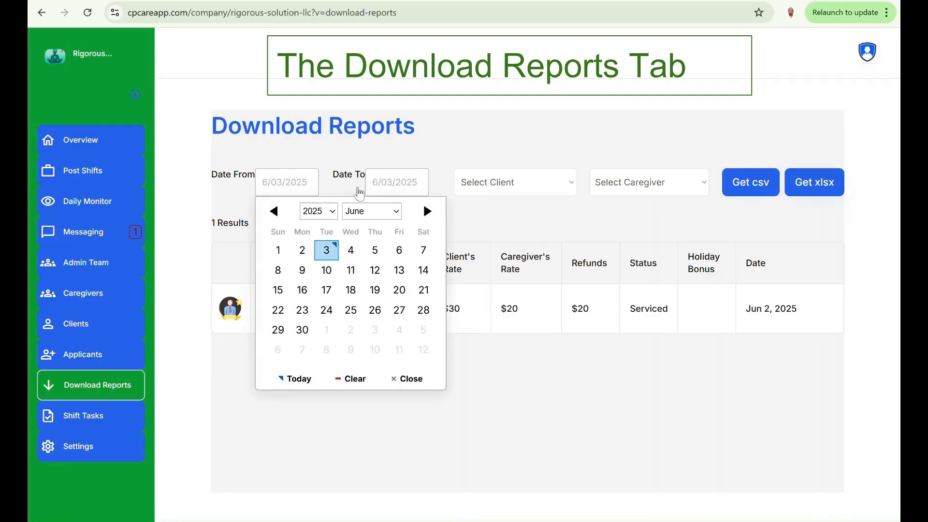
click(303, 249)
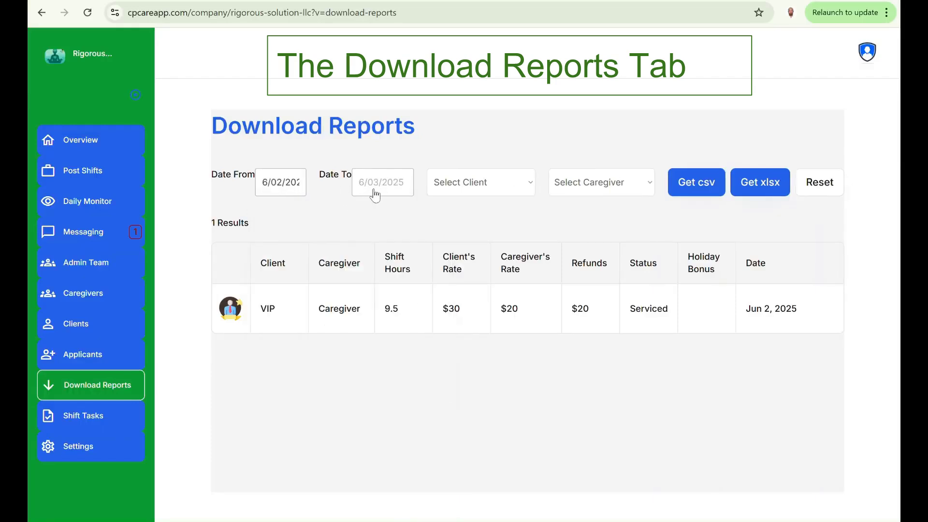
click(389, 188)
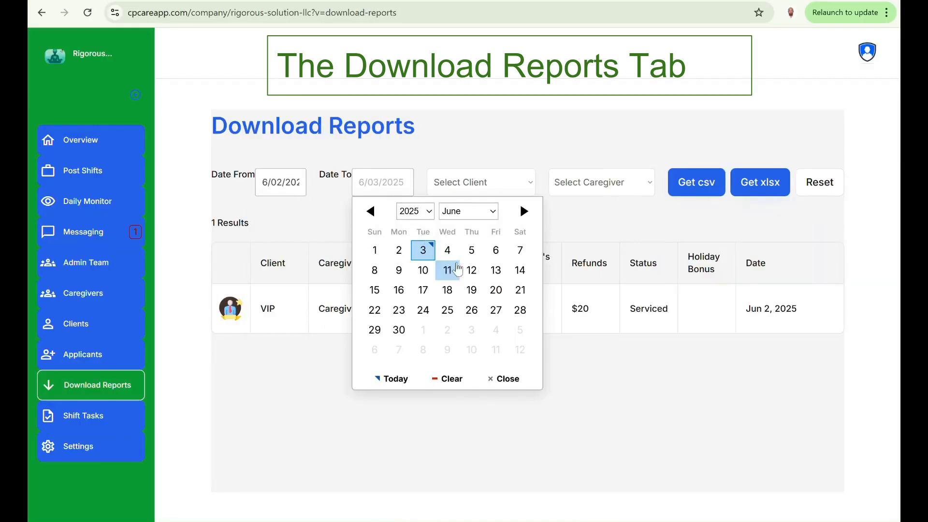
click(399, 269)
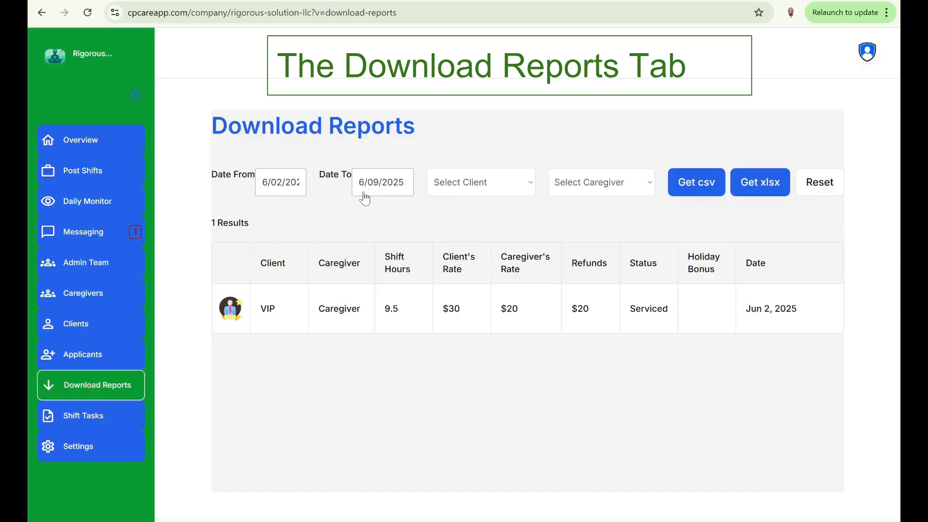
- Filter the report by VIP Client2, then switch the client filter to VIP Client1
click(485, 184)
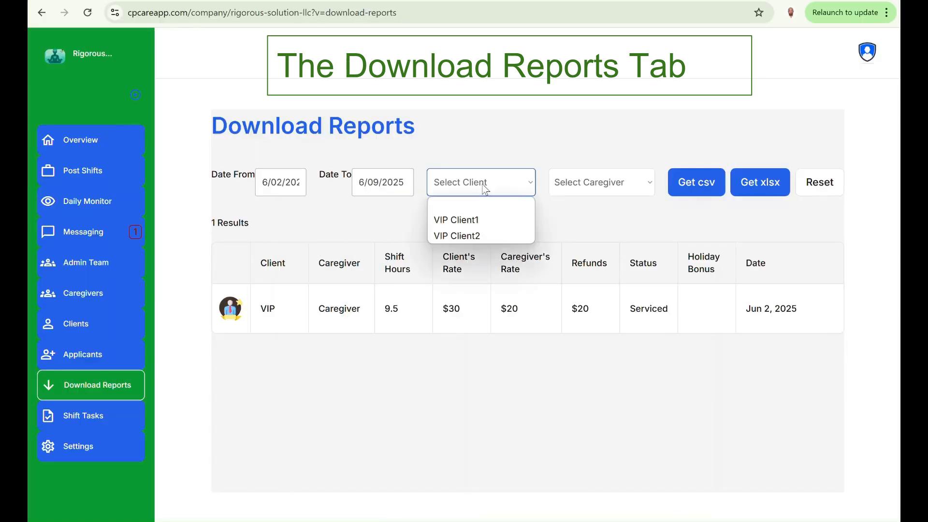
click(470, 223)
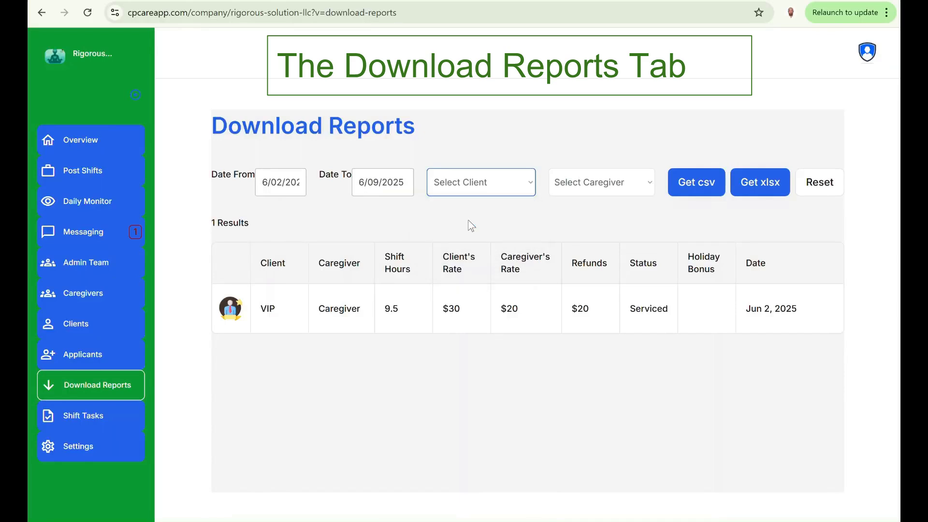
click(484, 191)
click(468, 236)
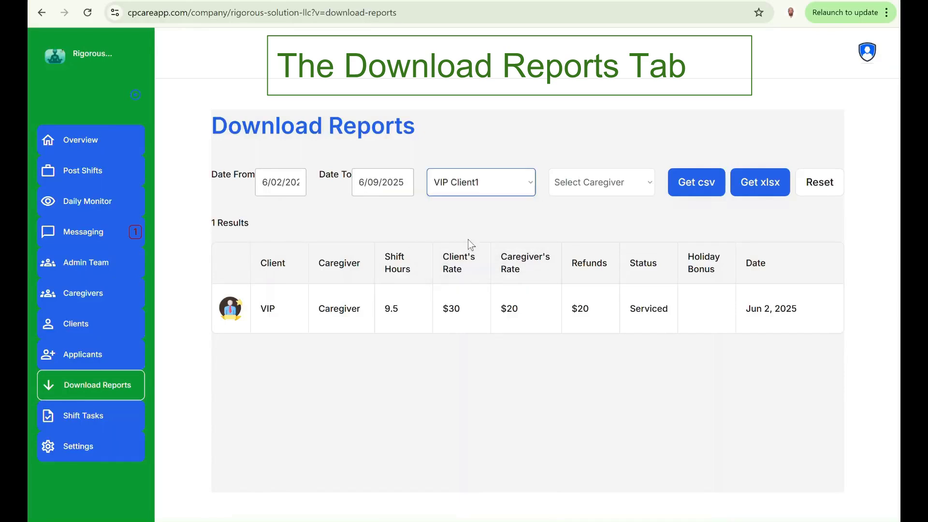
click(481, 188)
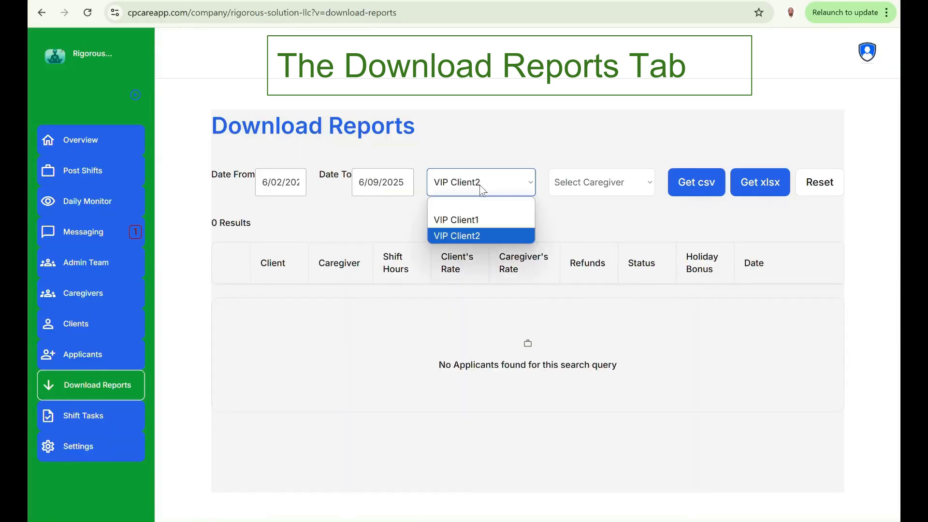
click(463, 235)
click(466, 224)
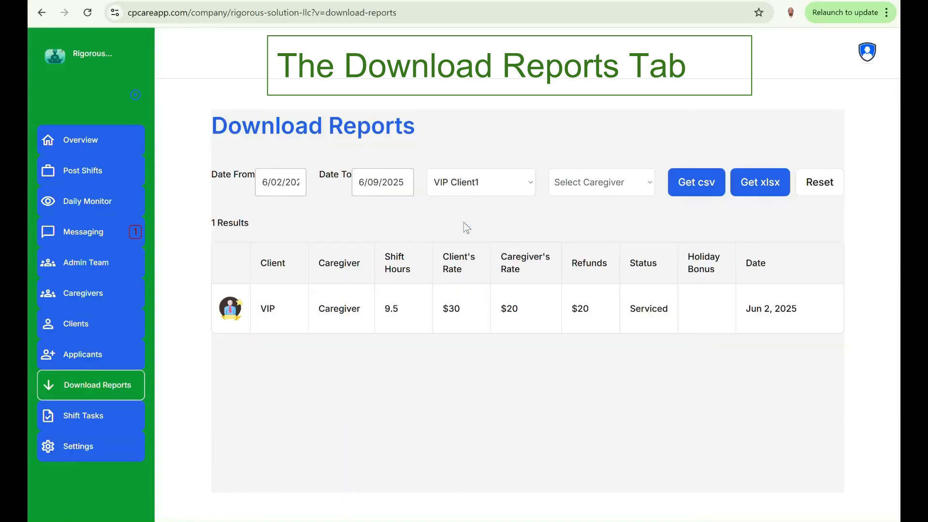
- View the caregiver filter and reset all report filters
click(594, 188)
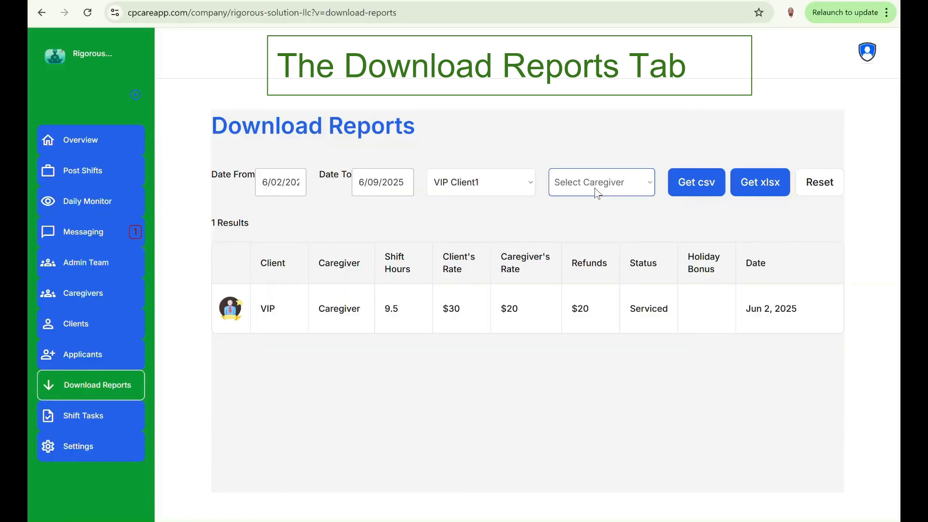
click(477, 226)
click(821, 188)
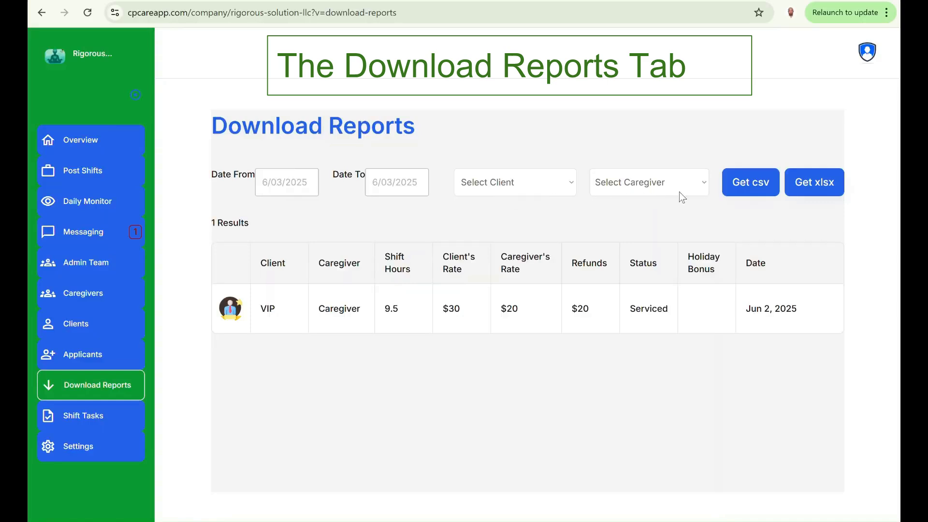
- Look through the client, caregiver, start date and end date filter options of the report
click(507, 186)
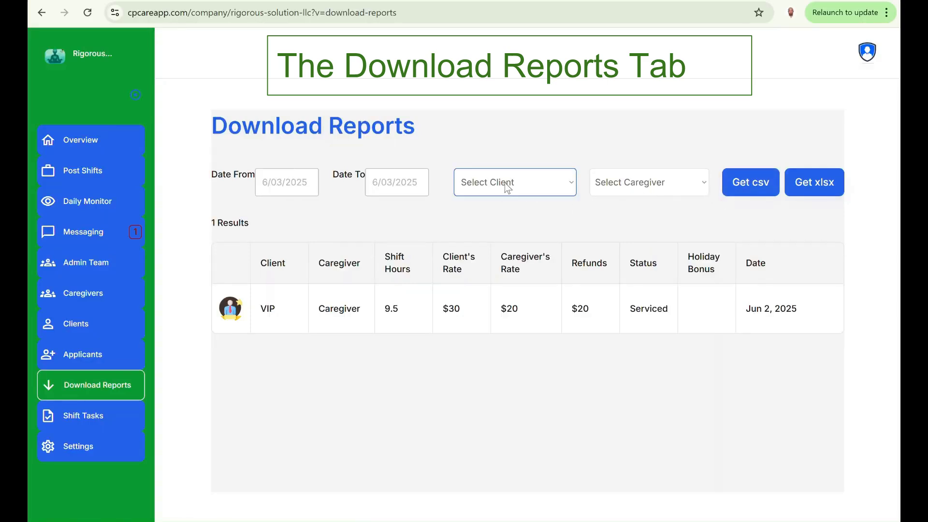
click(650, 189)
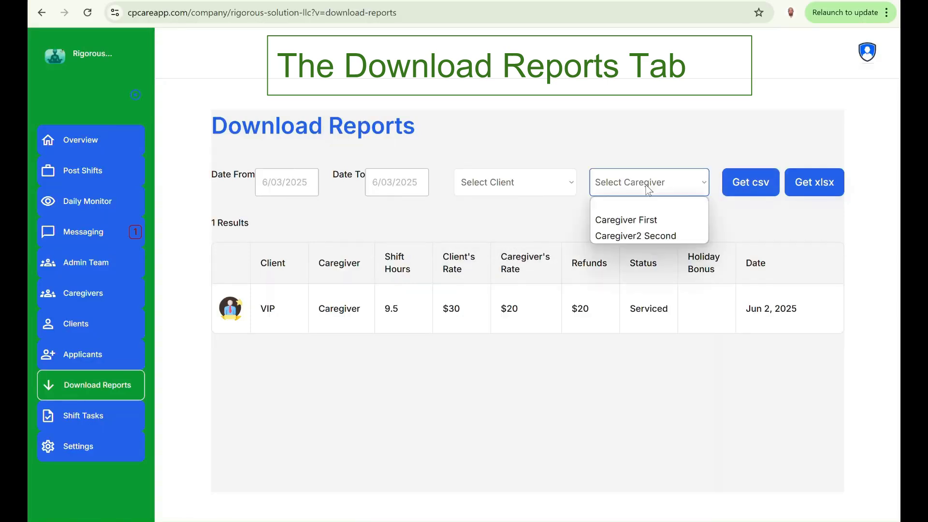
click(292, 184)
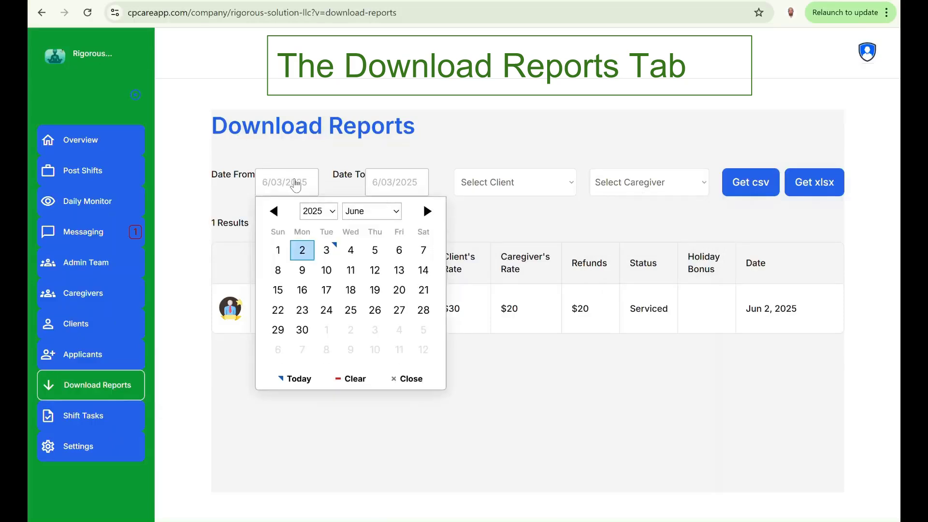
click(381, 187)
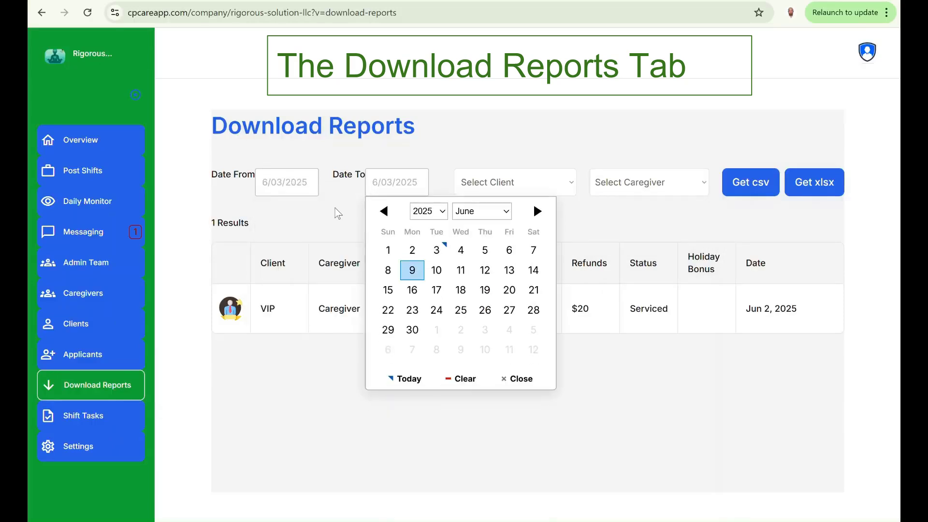
click(334, 211)
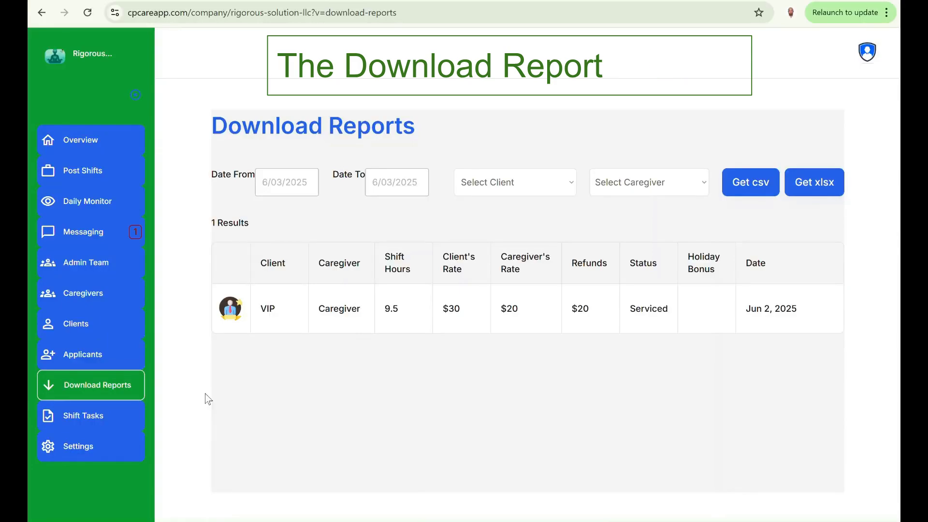
- Open the Shift Tasks page and look through its date, client and caregiver filter options
click(83, 415)
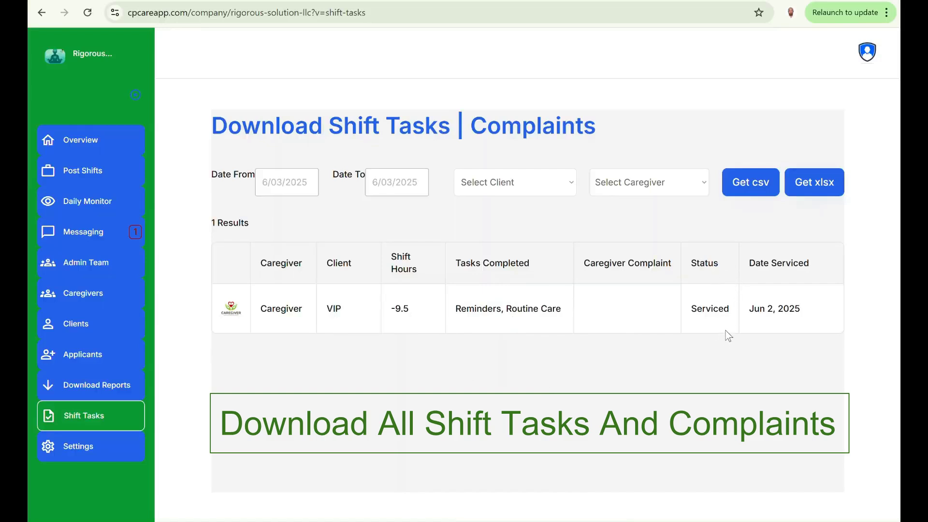
click(286, 187)
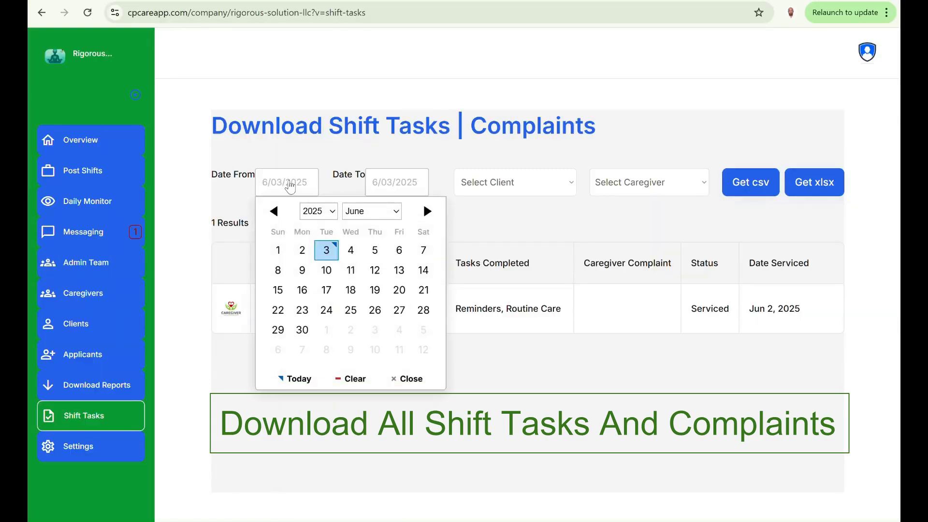
click(397, 185)
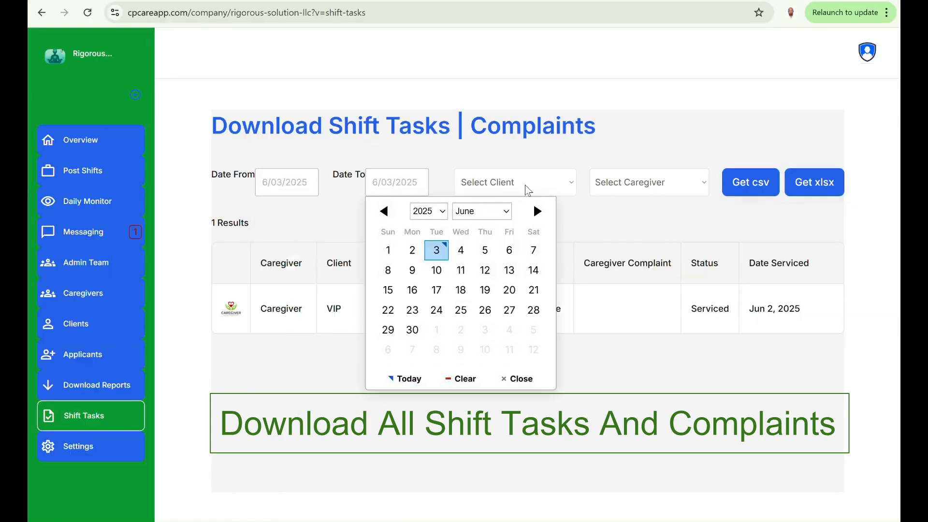
click(527, 184)
click(635, 189)
click(498, 187)
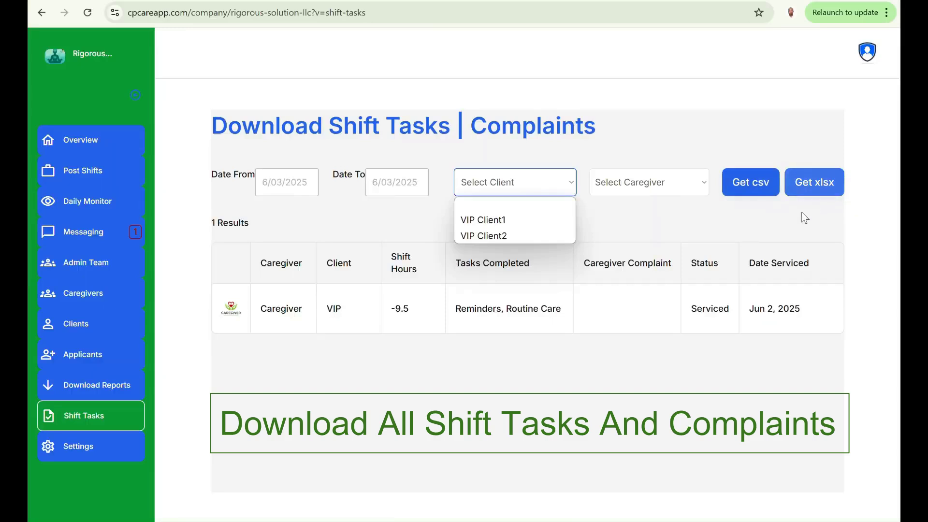
click(610, 221)
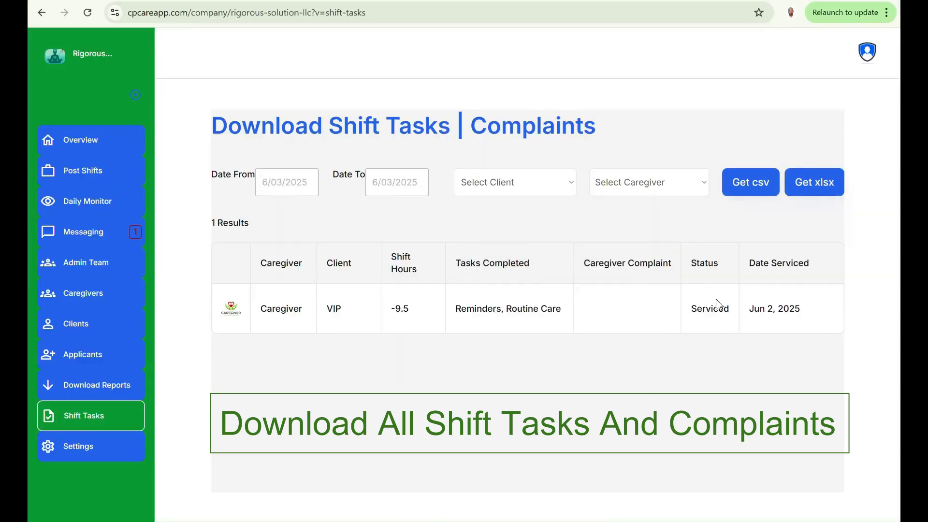